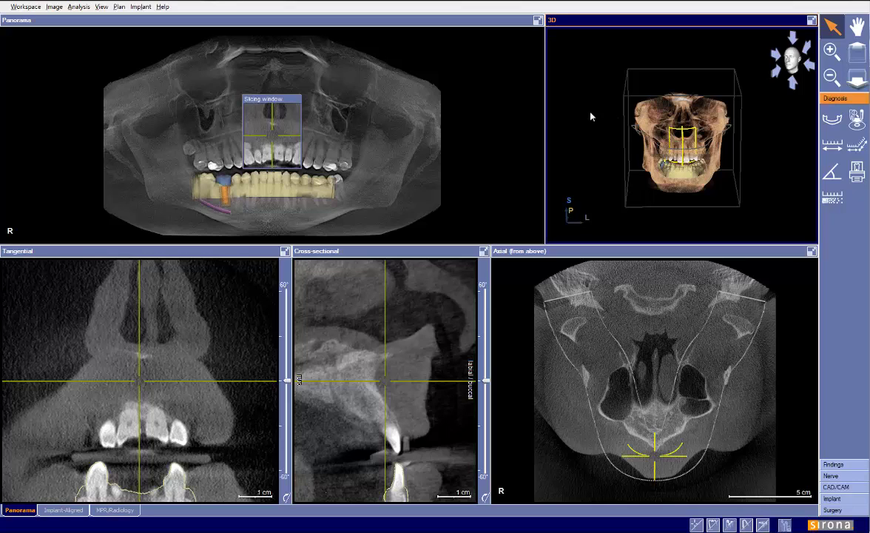
# Switch the workspace to the implant-aligned views and bring up the implant planning tools for implant 30
pyautogui.moveTo(663, 163); pyautogui.dragTo(663, 159)
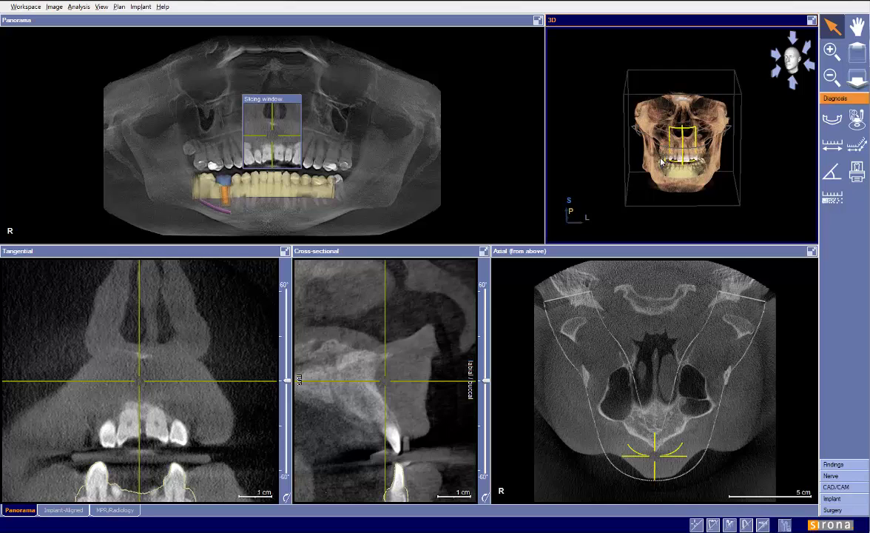
pyautogui.click(64, 510)
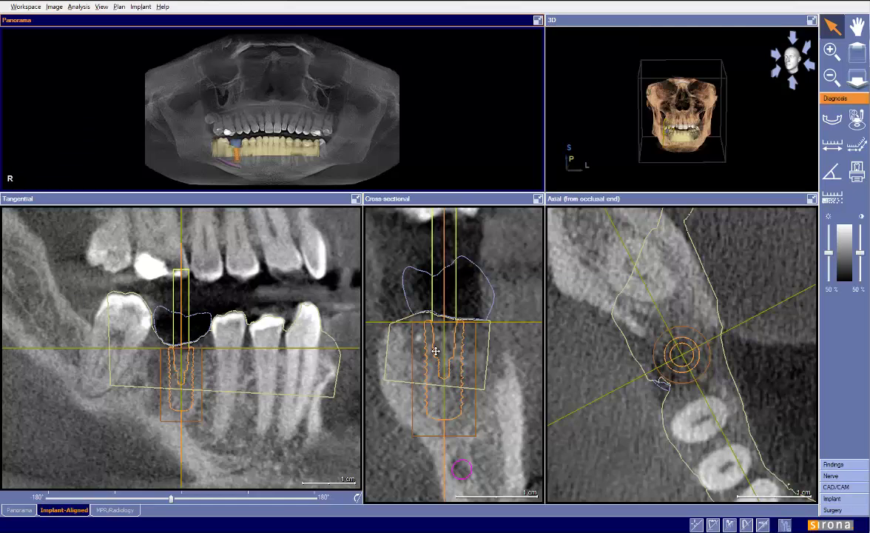
pyautogui.click(832, 498)
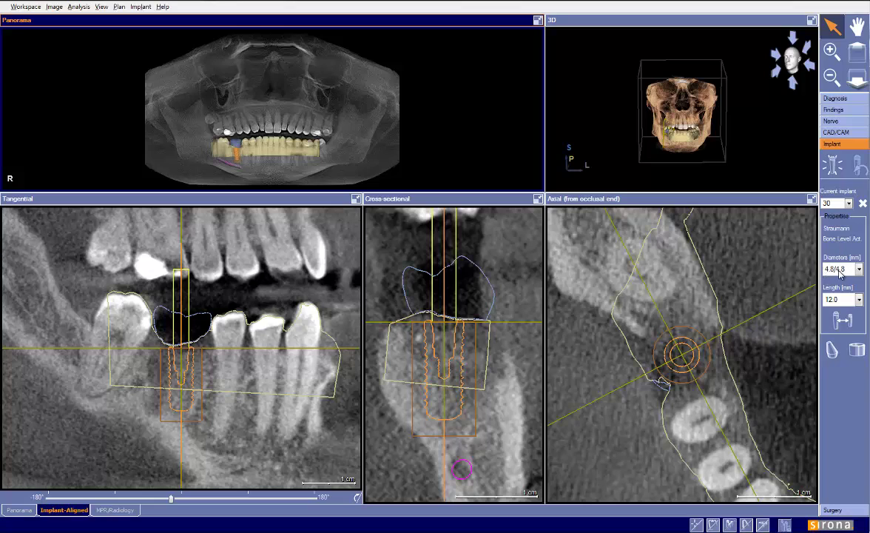
# Examine implant 30's position relative to the bone, planned crown and nerve canal through the cross-sectional and axial slices
pyautogui.moveTo(516, 355); pyautogui.dragTo(516, 347)
pyautogui.scroll(-1, 516, 347)
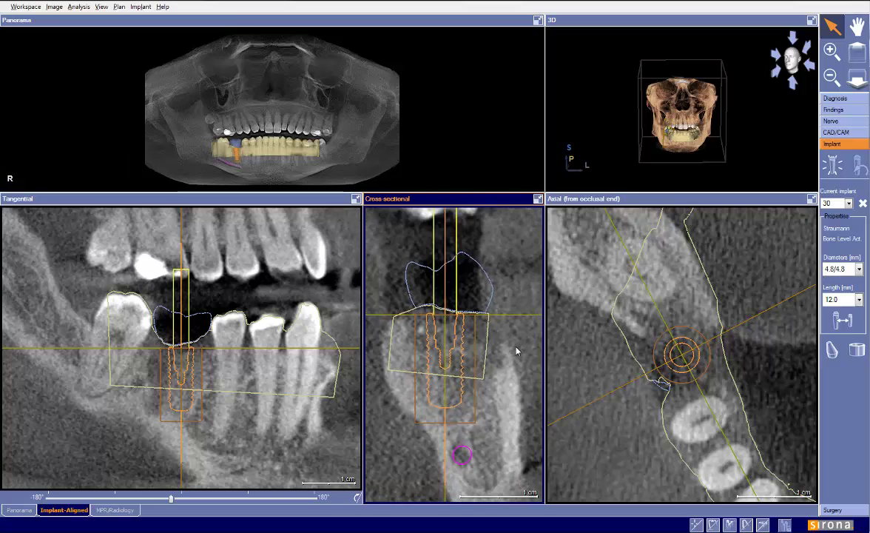
pyautogui.scroll(-2, 516, 351)
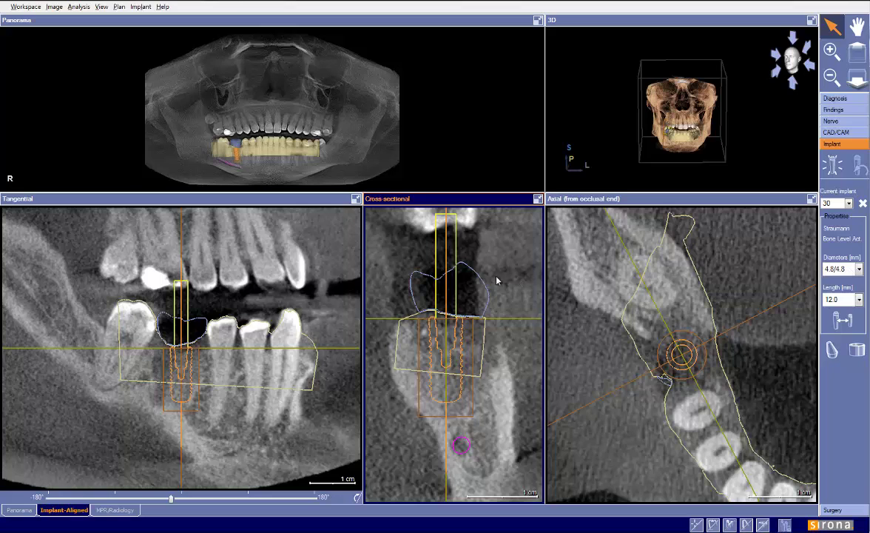
pyautogui.moveTo(497, 278); pyautogui.dragTo(504, 275)
pyautogui.scroll(-1, 503, 276)
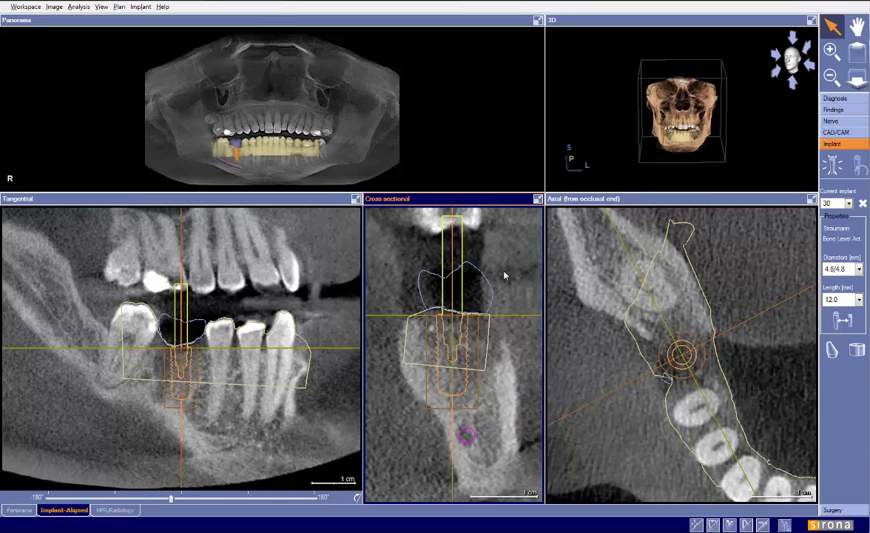
pyautogui.scroll(-1, 503, 276)
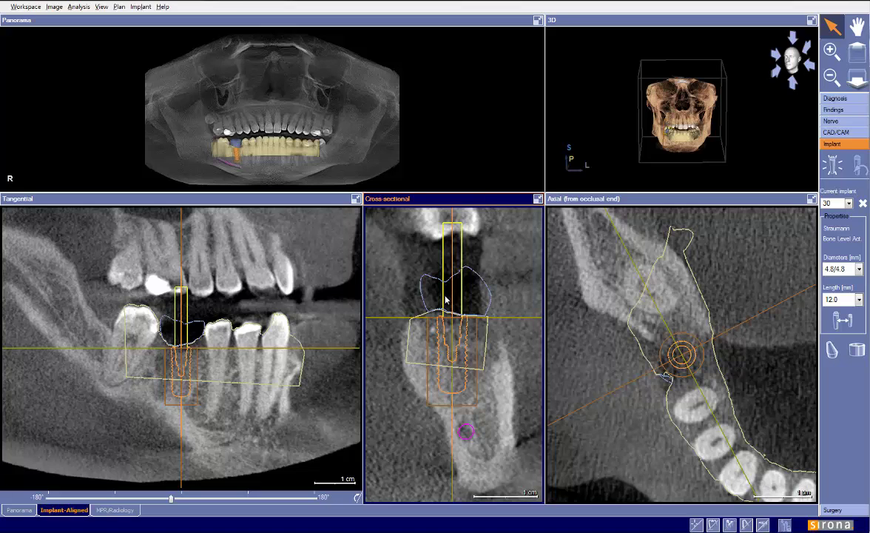
pyautogui.scroll(3, 504, 311)
pyautogui.scroll(-1, 500, 325)
pyautogui.moveTo(582, 350); pyautogui.dragTo(604, 303)
pyautogui.scroll(-5, 604, 302)
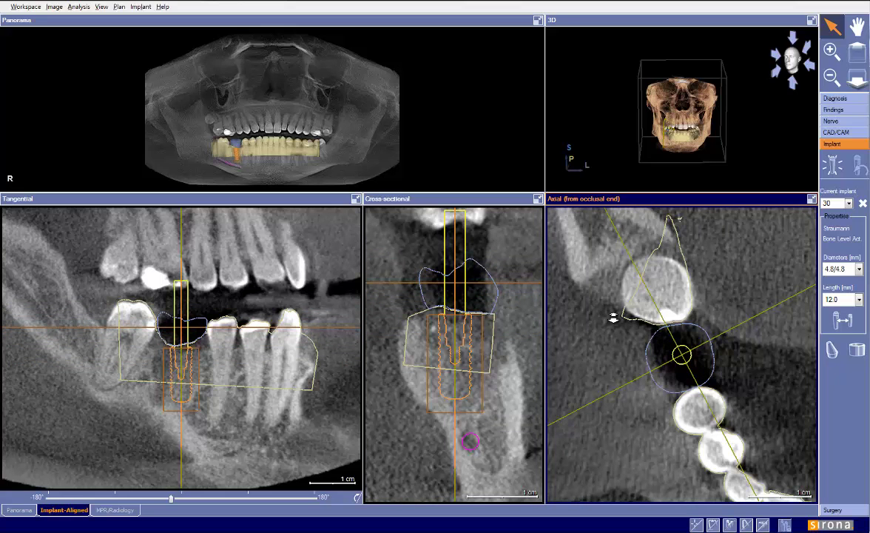
# Inspect the implant's depth and alignment in enlarged cross-sectional and tangential views, restoring the multi-view layout after each
pyautogui.click(537, 198)
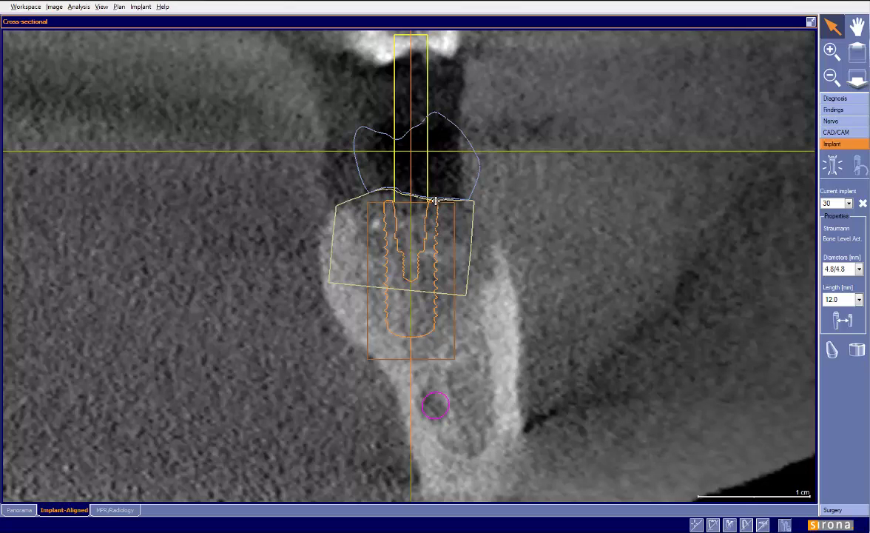
pyautogui.click(811, 22)
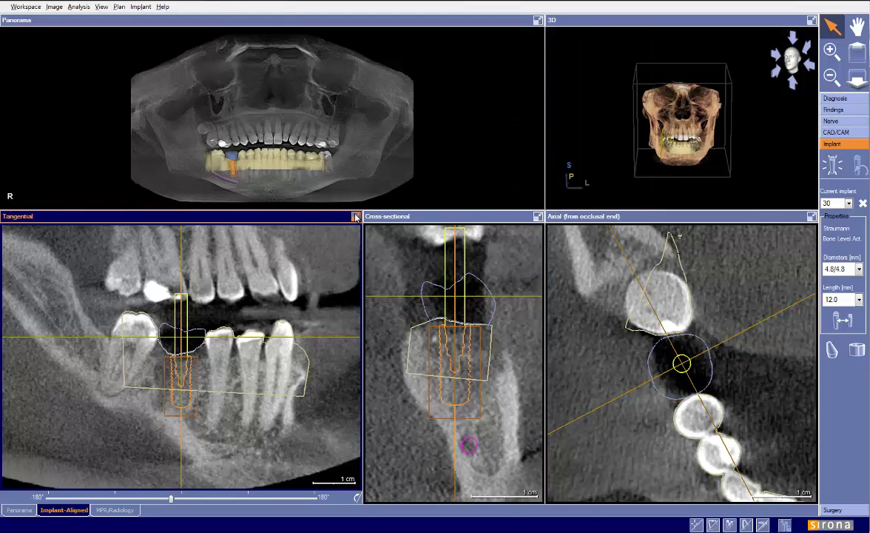
pyautogui.click(356, 216)
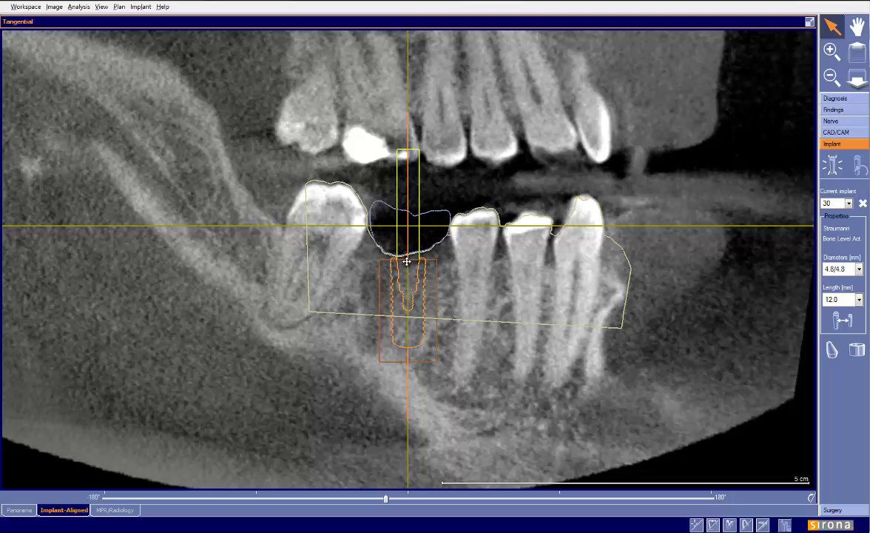
pyautogui.click(809, 22)
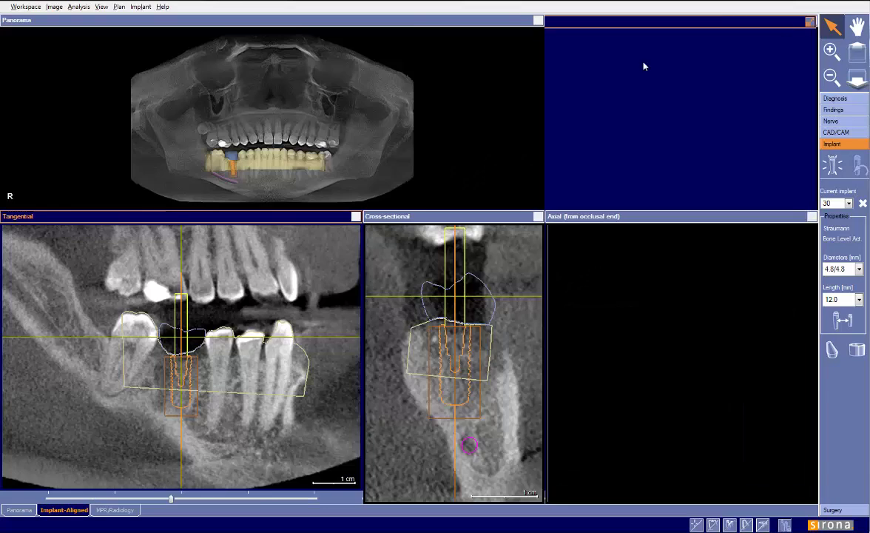
# Trace the jawbone's crest and side walls around the implant freehand in the enlarged cross-sectional view
pyautogui.click(537, 216)
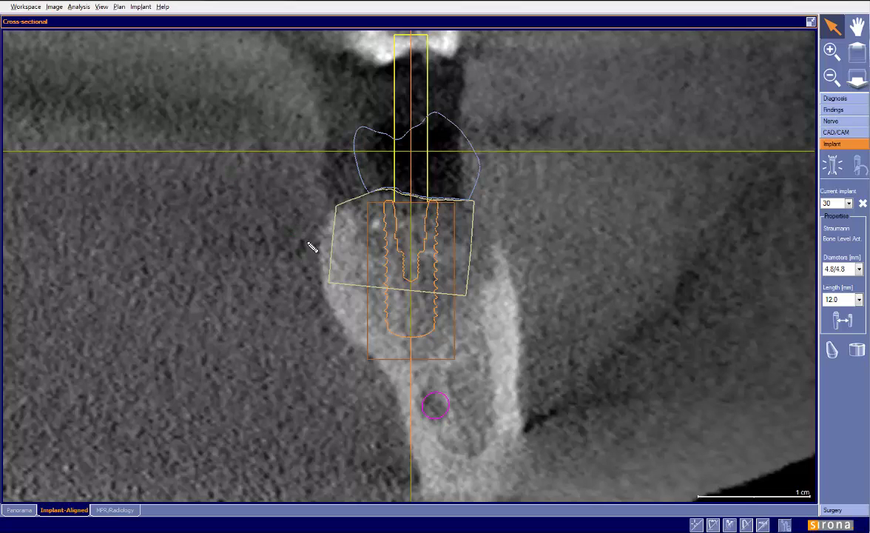
pyautogui.moveTo(321, 263)
pyautogui.mouseDown()
pyautogui.moveTo(331, 211)
pyautogui.moveTo(429, 217)
pyautogui.moveTo(500, 255)
pyautogui.moveTo(521, 304)
pyautogui.mouseUp()
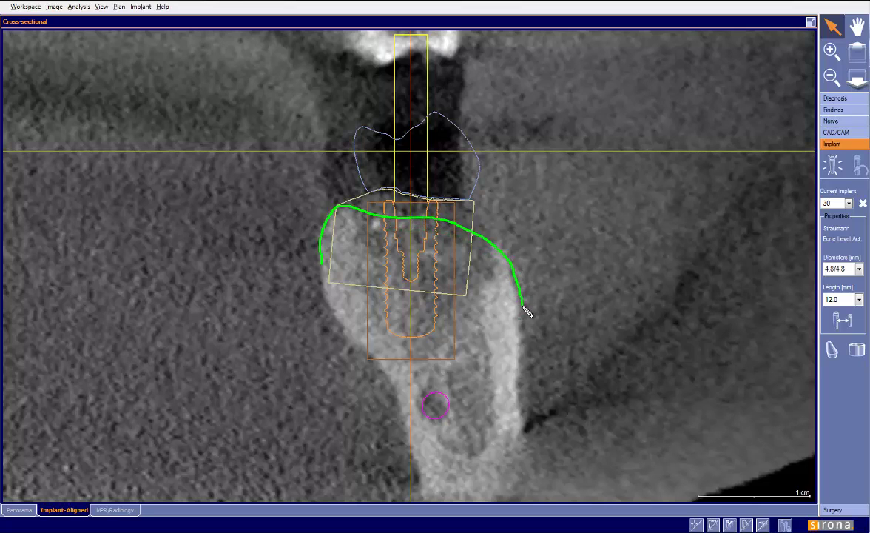
pyautogui.moveTo(324, 231)
pyautogui.mouseDown()
pyautogui.moveTo(320, 267)
pyautogui.moveTo(331, 303)
pyautogui.moveTo(398, 407)
pyautogui.mouseUp()
pyautogui.moveTo(523, 304); pyautogui.dragTo(522, 353)
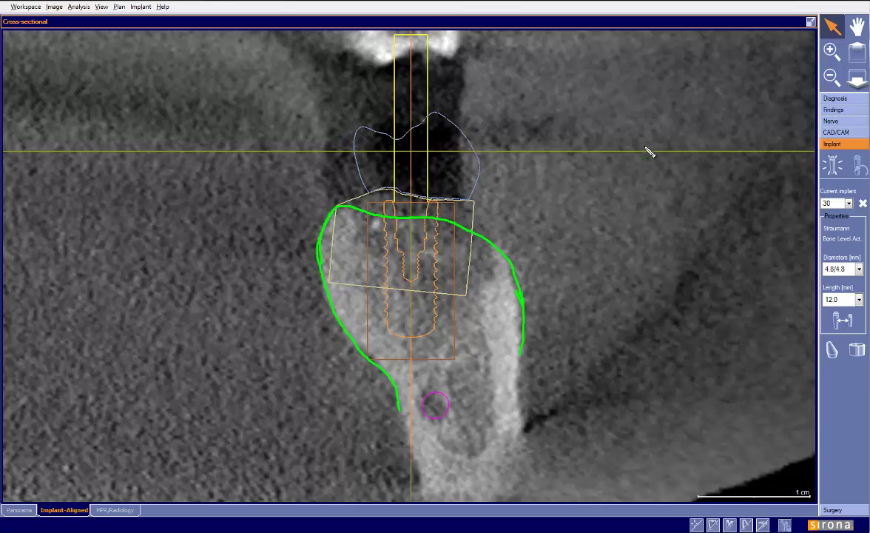
pyautogui.press('Escape')
pyautogui.click(811, 21)
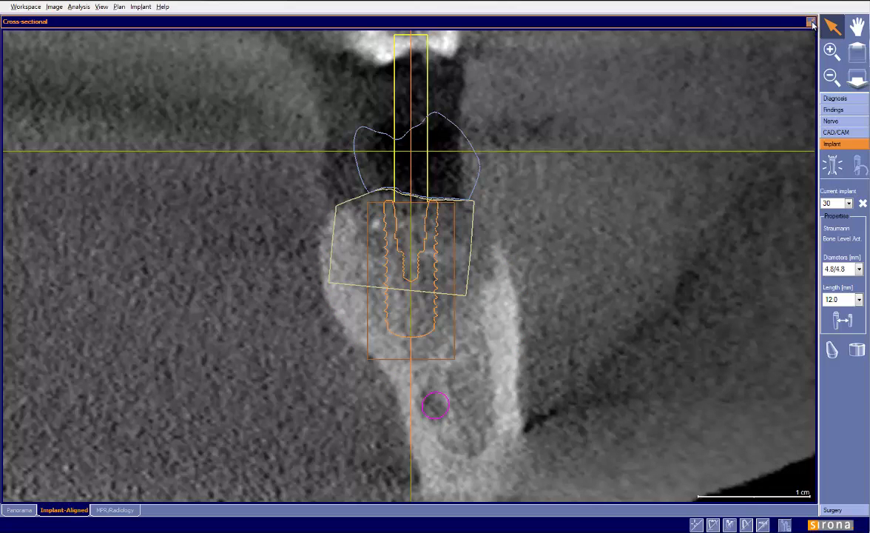
# Examine the implant and planned crown in the 3D model from the side and the front at close range
pyautogui.scroll(6, 692, 175)
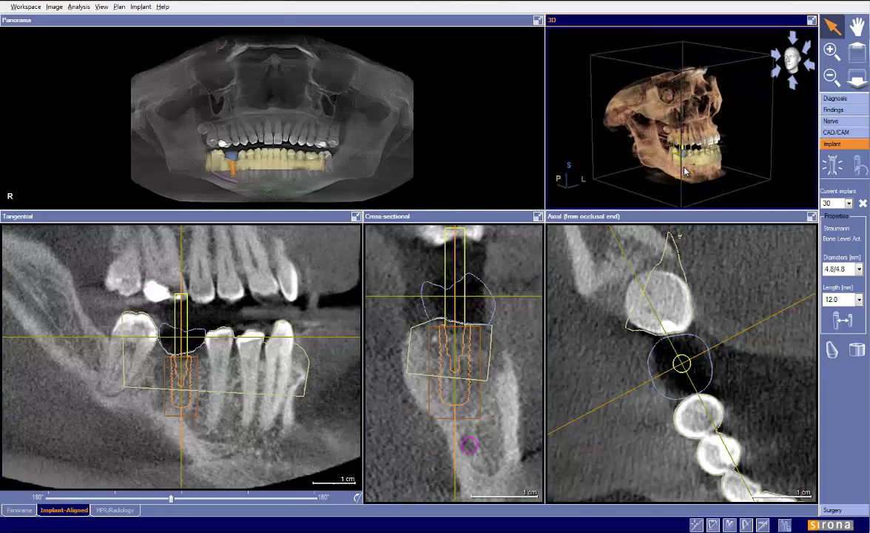
pyautogui.scroll(6, 660, 133)
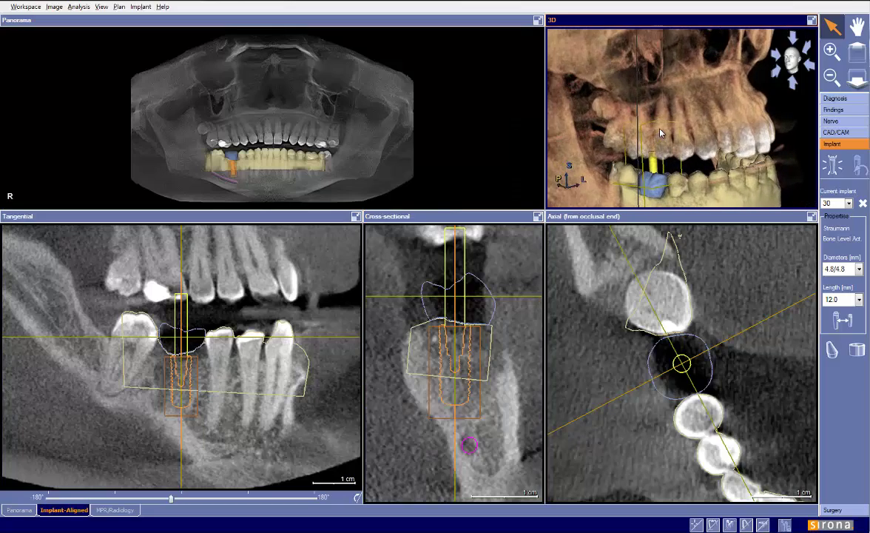
pyautogui.moveTo(659, 163); pyautogui.dragTo(616, 162)
pyautogui.moveTo(696, 165); pyautogui.dragTo(712, 173)
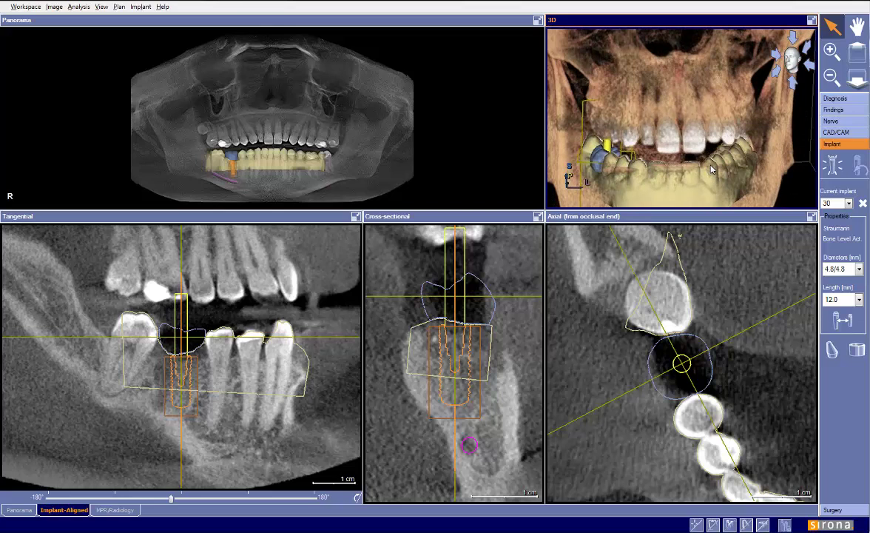
# Move implant 30 deeper into the jawbone along its axis in the cross-sectional view
pyautogui.click(462, 344)
pyautogui.scroll(2, 461, 345)
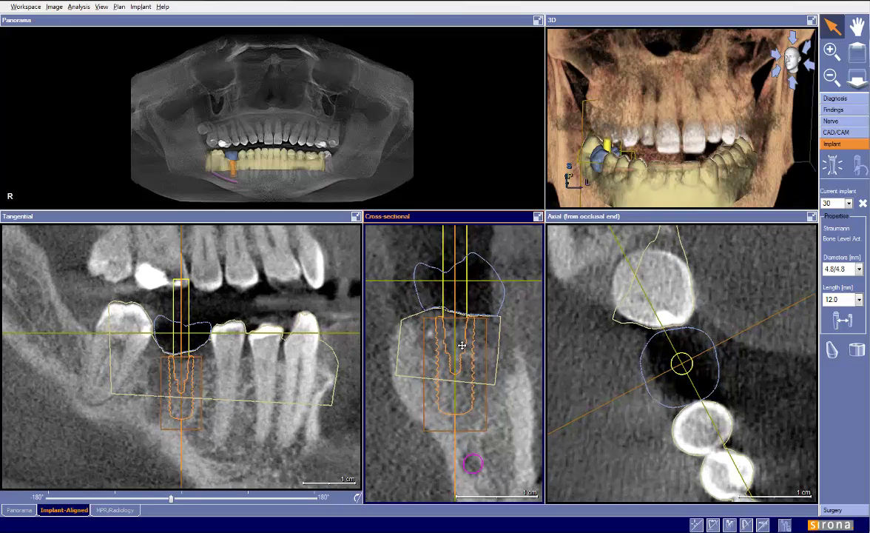
pyautogui.moveTo(462, 346); pyautogui.dragTo(463, 358)
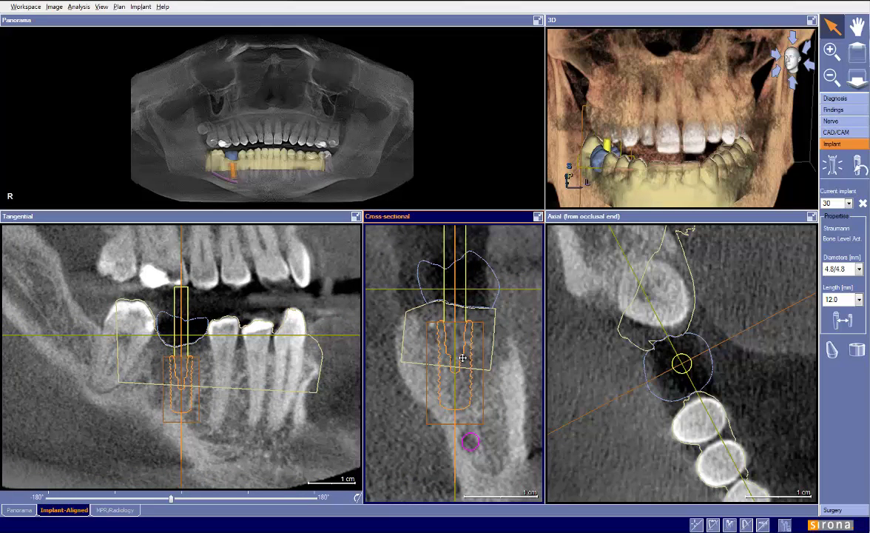
pyautogui.moveTo(495, 357); pyautogui.dragTo(488, 330)
pyautogui.scroll(-1, 488, 331)
pyautogui.scroll(-1, 488, 333)
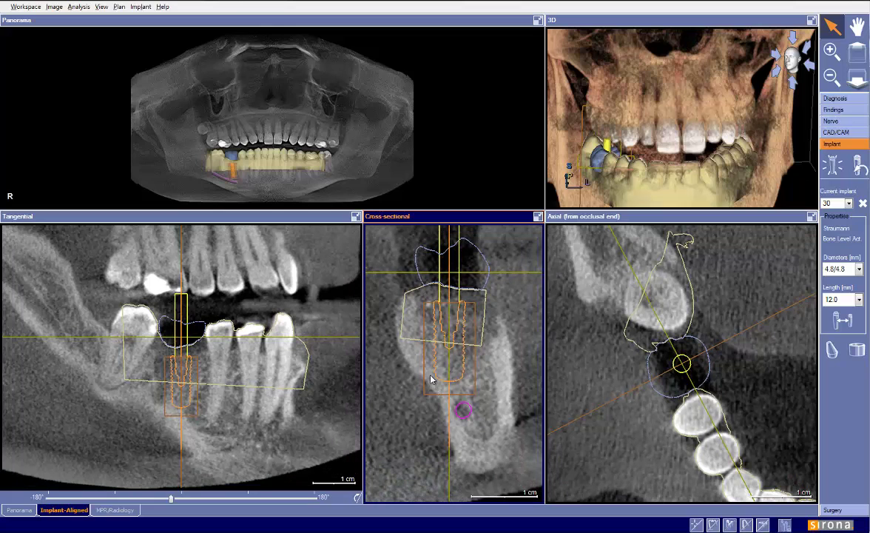
# Tilt implant 30 in the cross-sectional view, swinging its apex toward the side of the nerve canal
pyautogui.moveTo(492, 356); pyautogui.dragTo(489, 365)
pyautogui.moveTo(622, 374); pyautogui.dragTo(625, 360)
pyautogui.moveTo(516, 338); pyautogui.dragTo(517, 358)
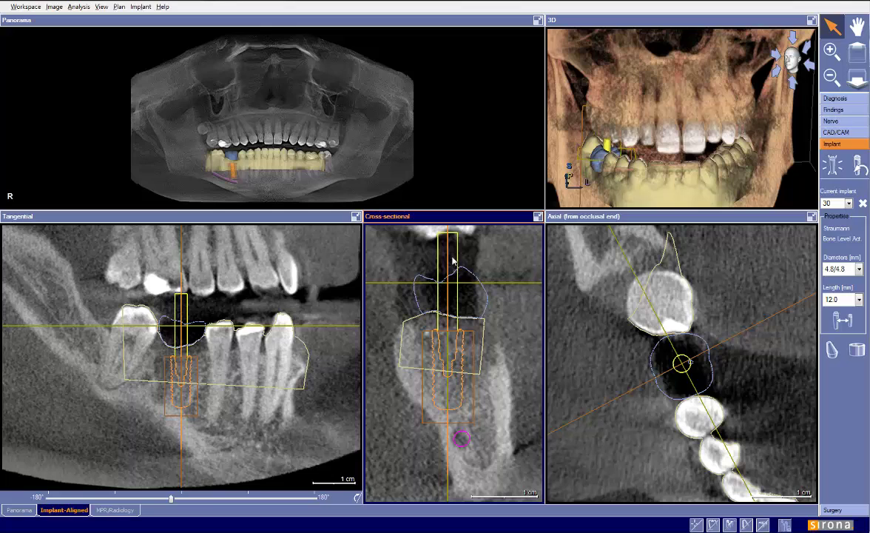
pyautogui.moveTo(448, 253); pyautogui.dragTo(439, 257)
pyautogui.moveTo(450, 468); pyautogui.dragTo(464, 472)
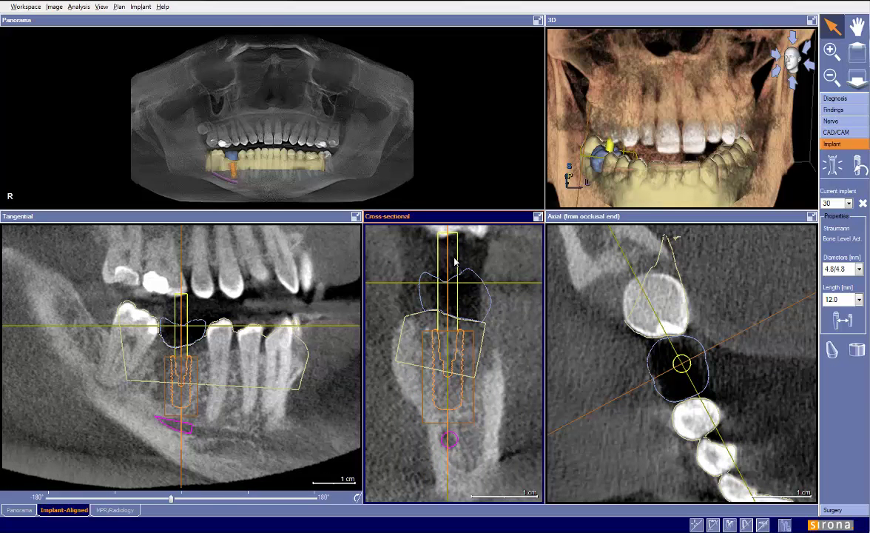
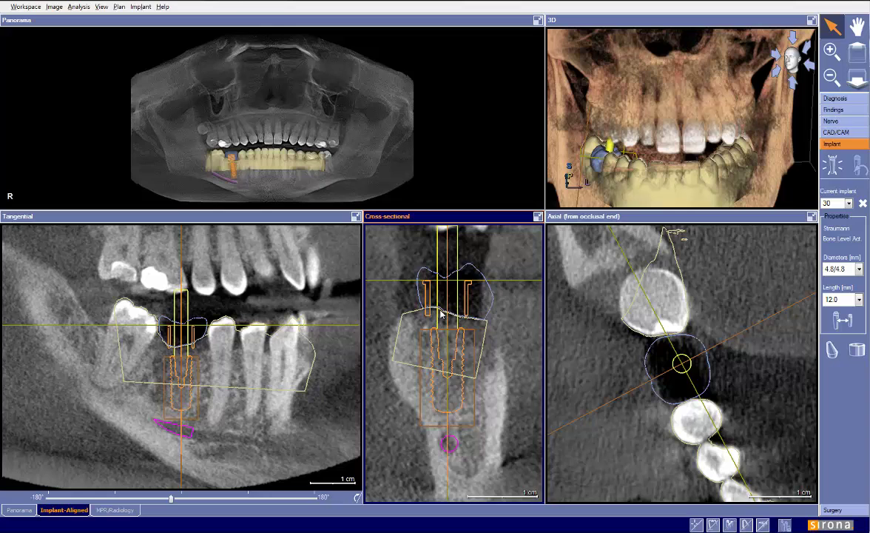
# Set the guide sleeve position D1 of implant 30 to 4.0 mm
pyautogui.click(855, 350)
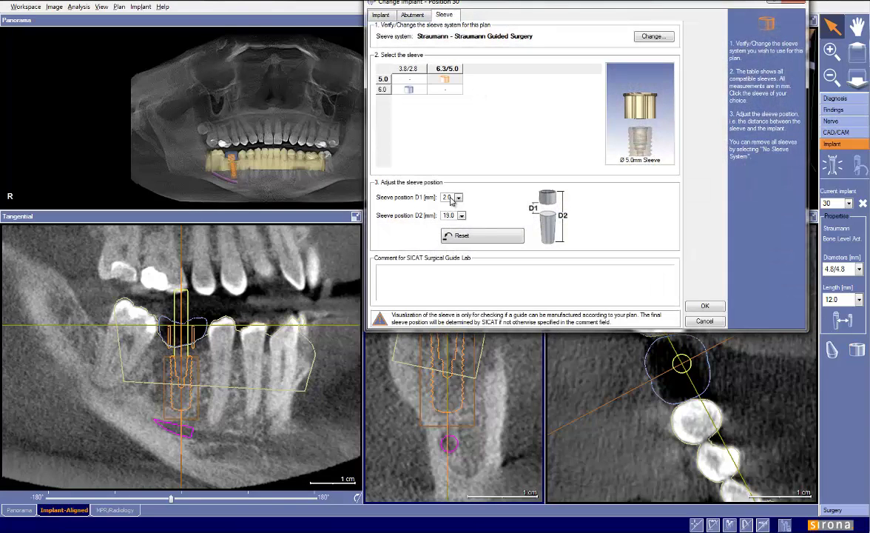
pyautogui.click(451, 198)
pyautogui.click(446, 214)
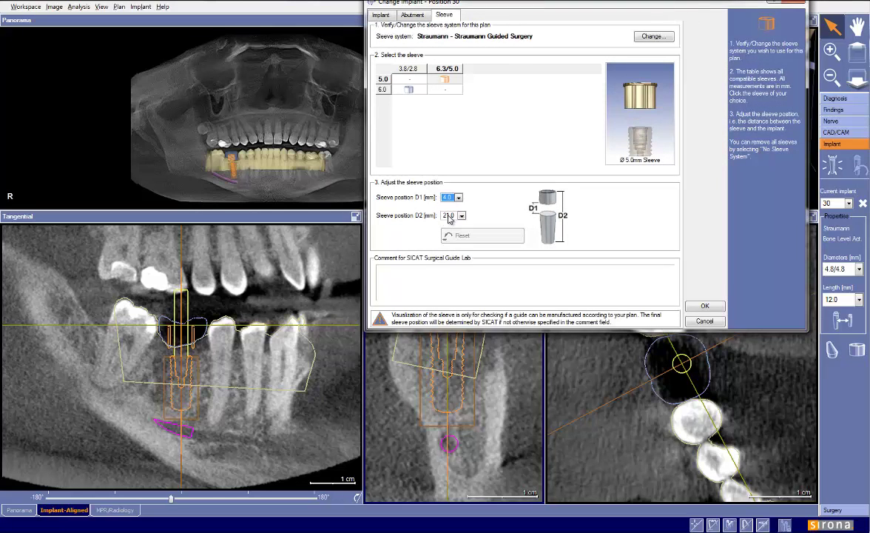
pyautogui.click(705, 305)
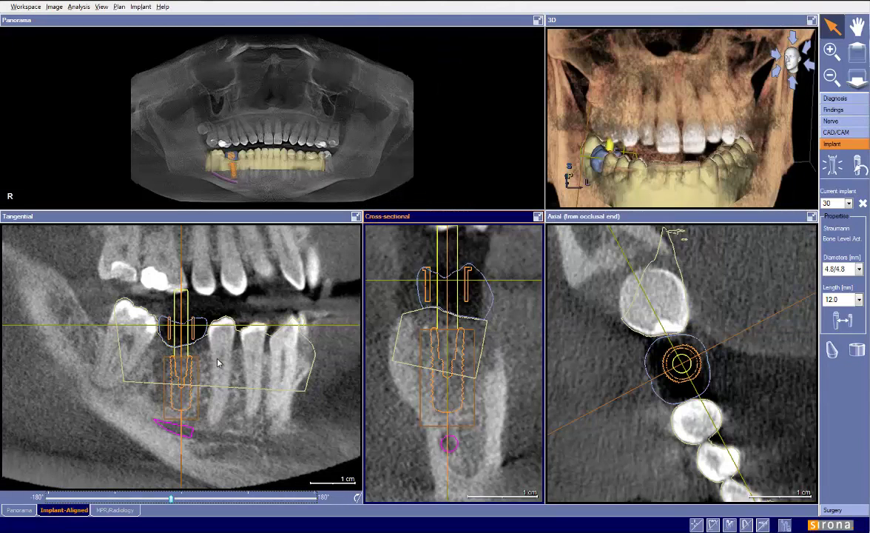
# Rotate the slices around the implant axis and inspect the sleeve's clearance to the gum and neighbouring teeth in the enlarged cross-sectional view
pyautogui.scroll(2, 229, 365)
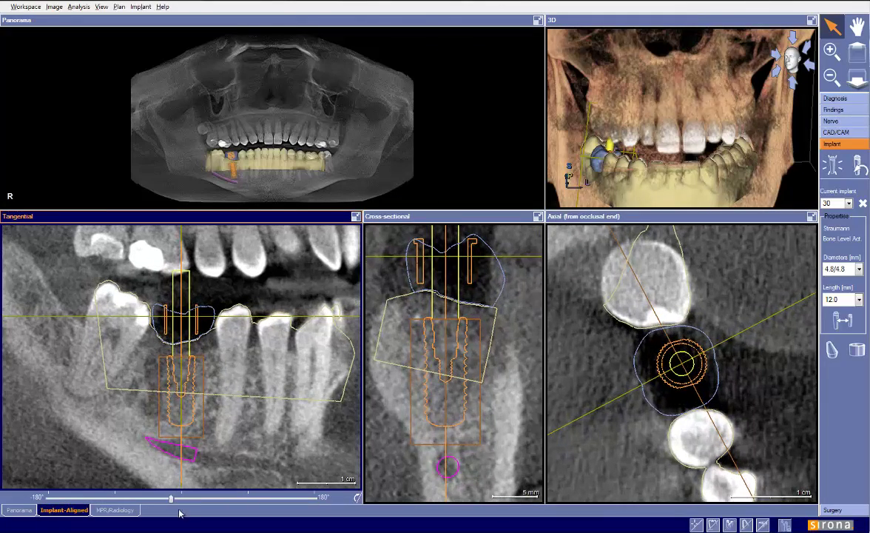
pyautogui.moveTo(171, 499); pyautogui.dragTo(131, 494)
pyautogui.click(392, 374)
pyautogui.scroll(2, 400, 374)
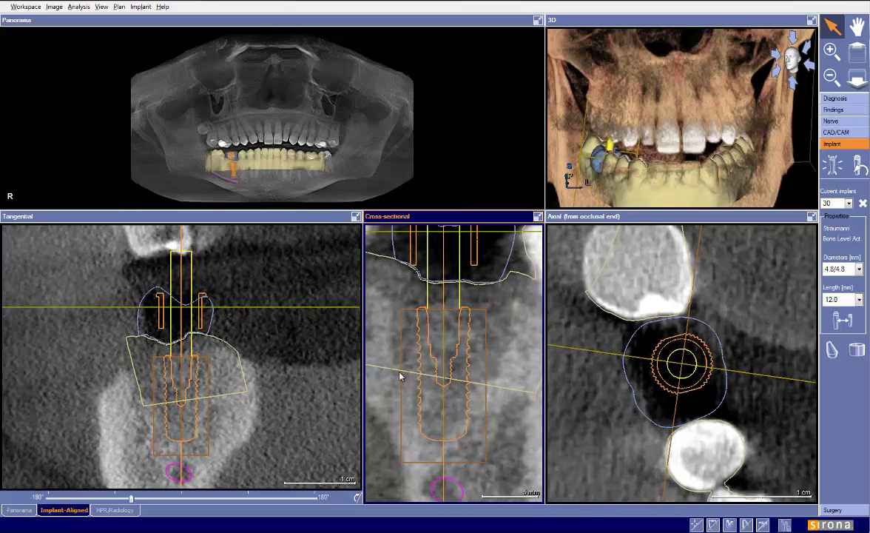
pyautogui.click(537, 216)
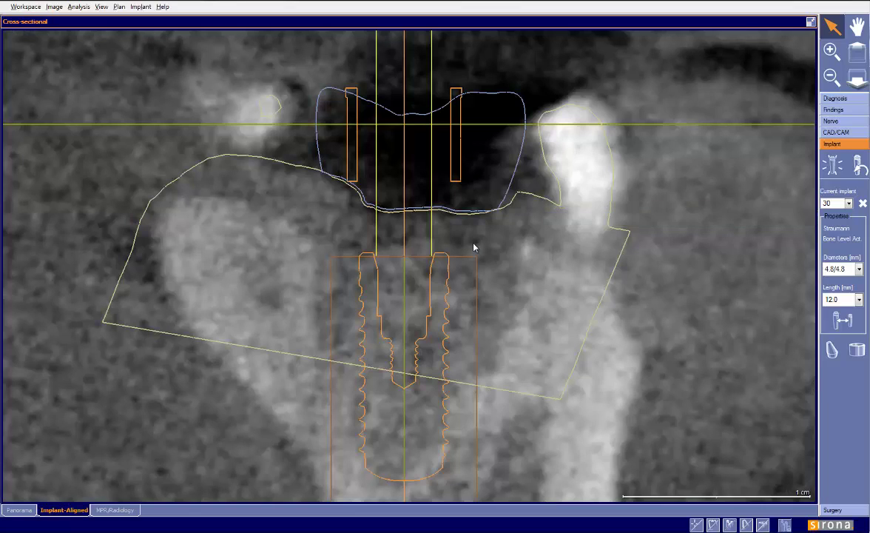
pyautogui.scroll(-3, 473, 247)
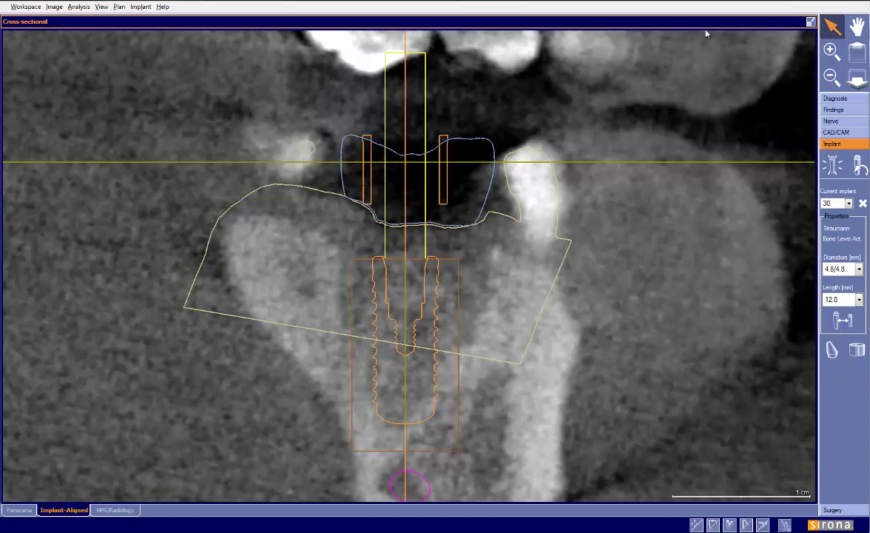
pyautogui.click(810, 21)
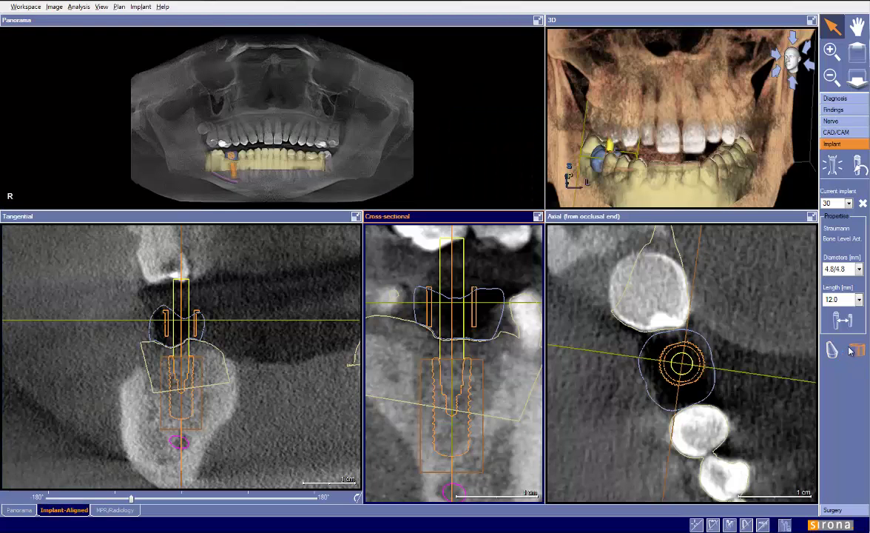
# Set the guide sleeve position D1 of implant 30 to 6.0 mm and reset the slice rotation around the implant axis
pyautogui.click(856, 350)
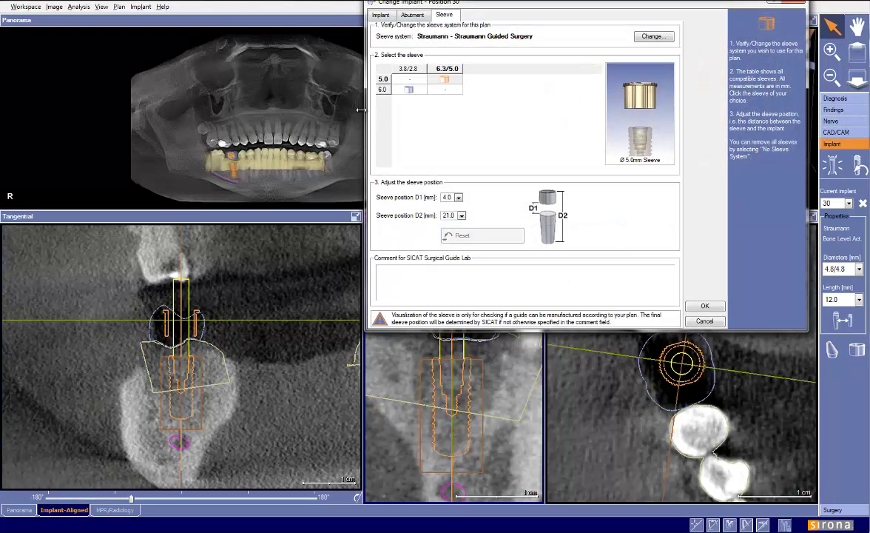
pyautogui.click(458, 197)
pyautogui.click(447, 223)
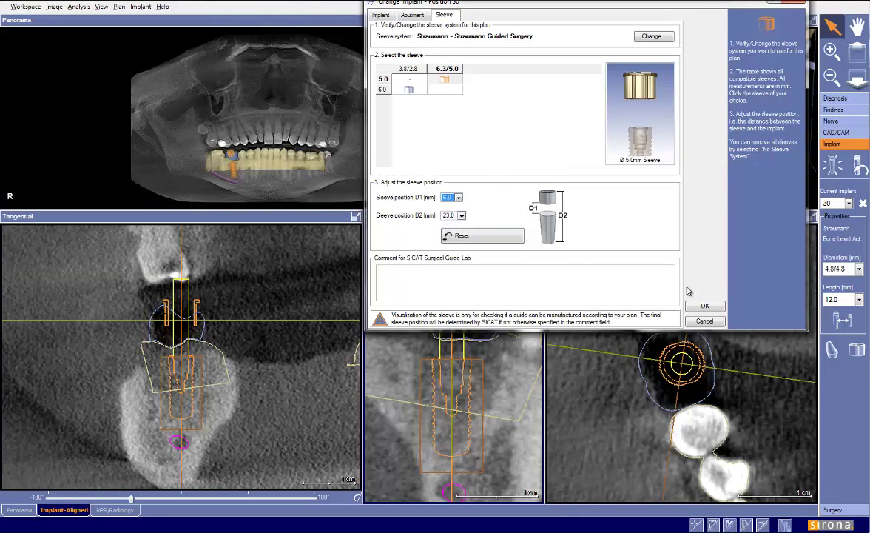
pyautogui.click(704, 306)
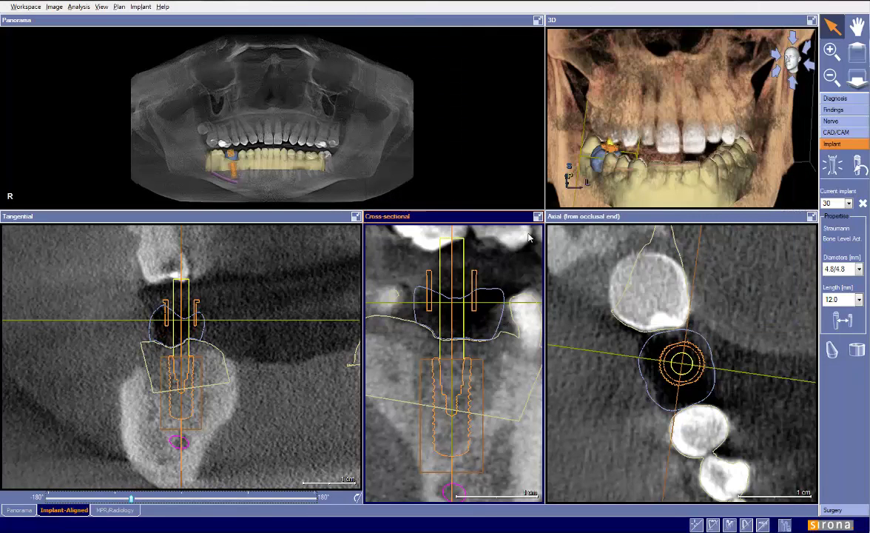
pyautogui.click(358, 497)
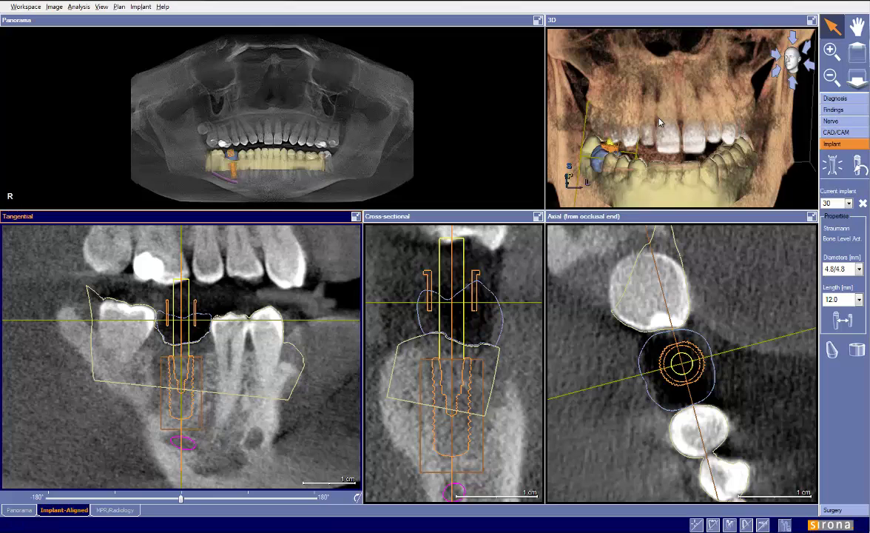
# Clip the 3D view to hide the upper jaw and enlarge it to fill the workspace
pyautogui.rightClick(605, 108)
pyautogui.click(637, 173)
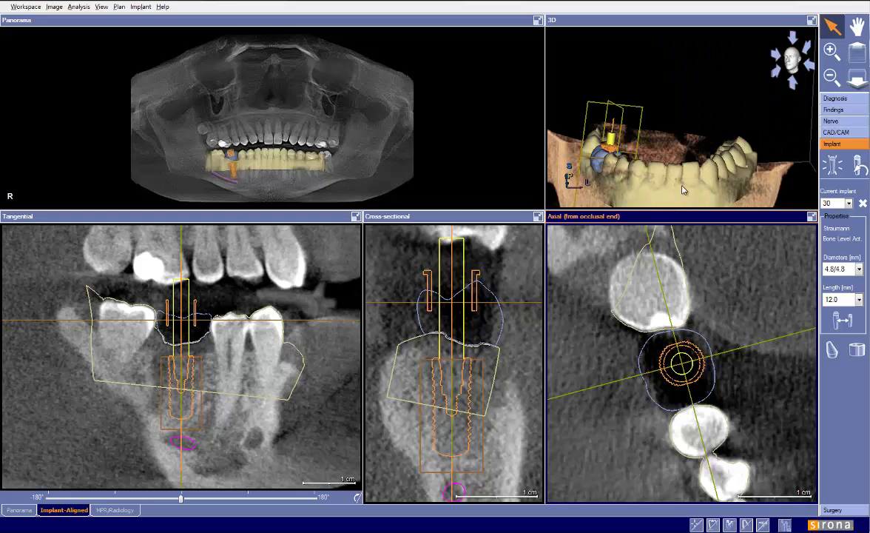
pyautogui.moveTo(684, 190); pyautogui.dragTo(627, 163)
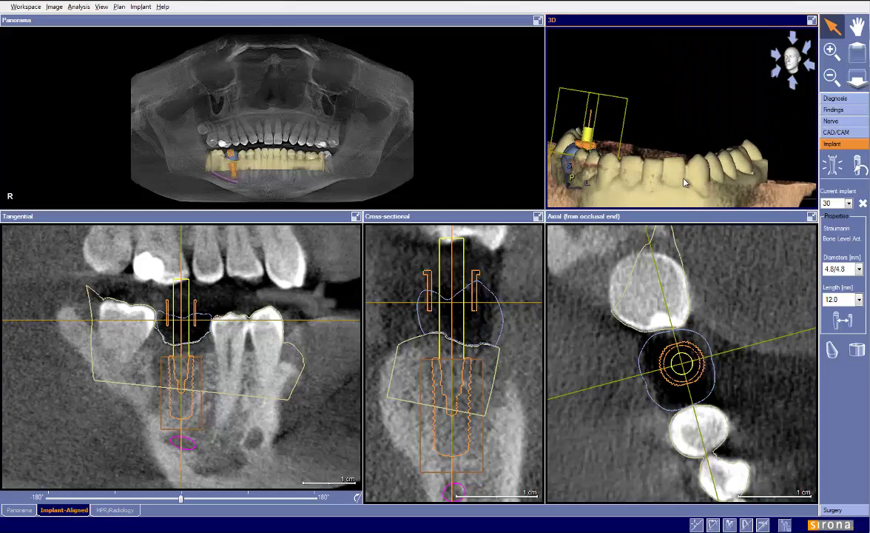
pyautogui.click(811, 21)
# Turn the 3D model to an occlusal view and examine how the sleeve and crown of implant 30 align with the neighbouring teeth
pyautogui.moveTo(369, 312); pyautogui.dragTo(378, 261, button='middle')
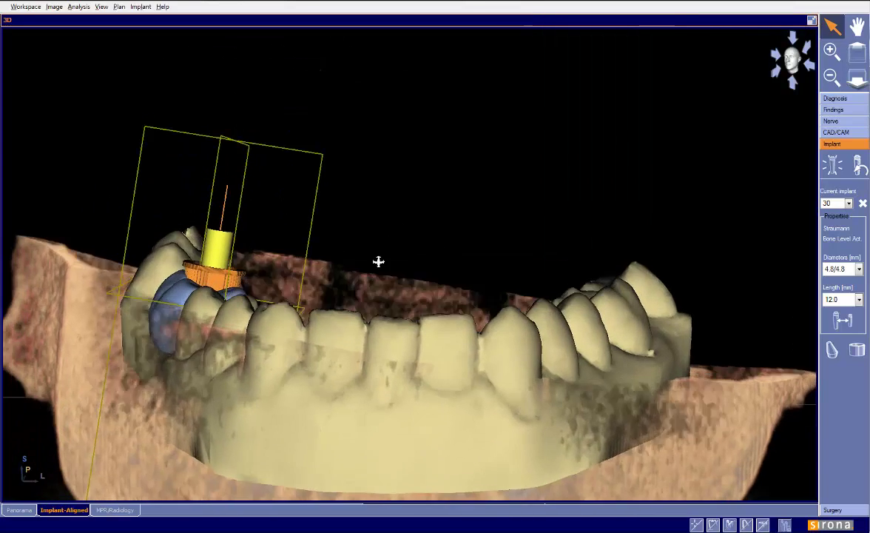
pyautogui.moveTo(378, 261); pyautogui.dragTo(400, 257)
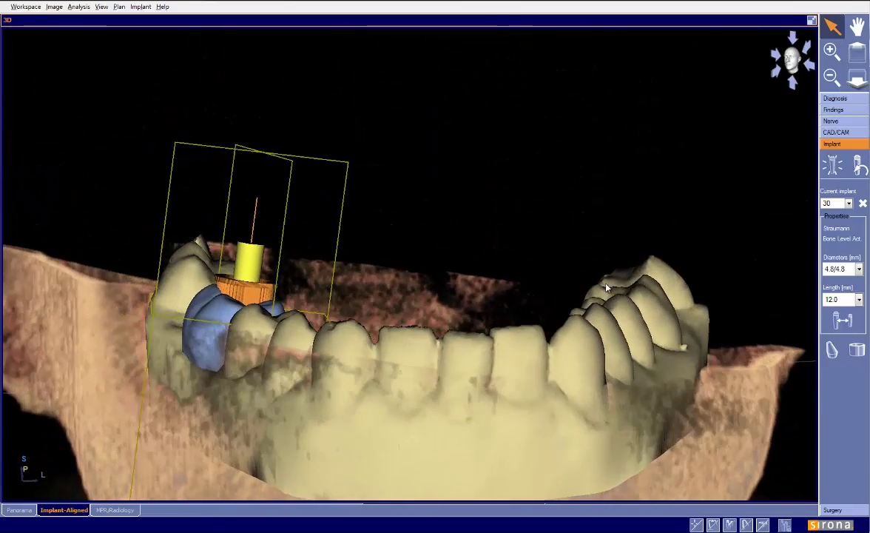
pyautogui.moveTo(304, 219); pyautogui.dragTo(526, 431)
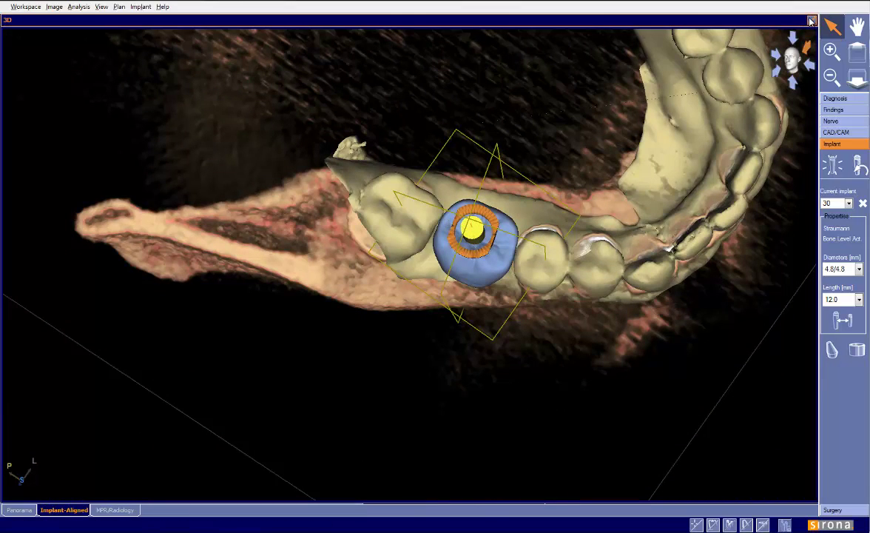
pyautogui.moveTo(500, 247); pyautogui.dragTo(457, 259)
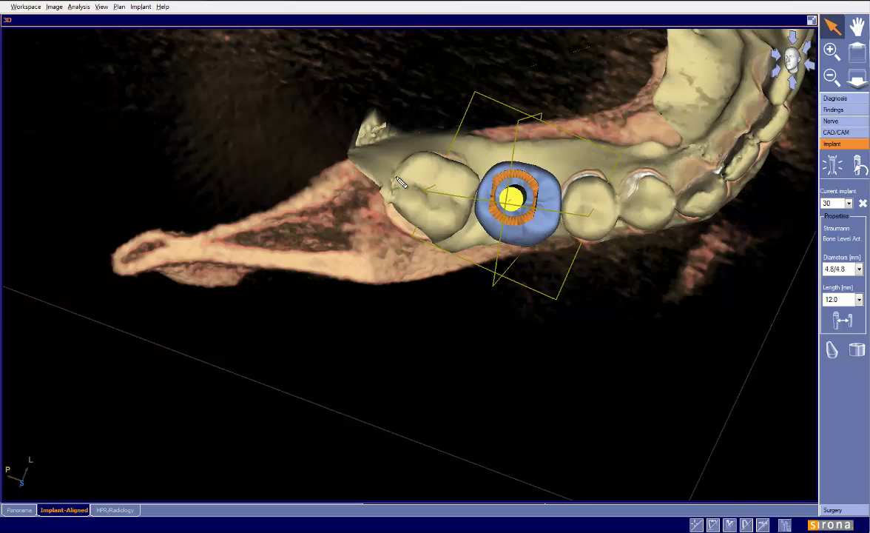
pyautogui.moveTo(396, 176)
pyautogui.mouseDown()
pyautogui.moveTo(468, 200)
pyautogui.moveTo(591, 211)
pyautogui.moveTo(695, 189)
pyautogui.mouseUp()
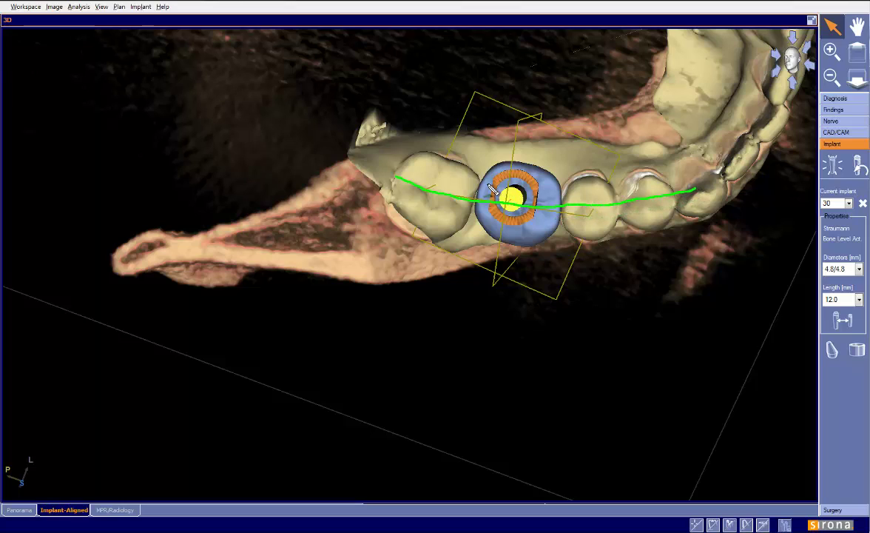
pyautogui.moveTo(483, 182); pyautogui.dragTo(556, 210)
pyautogui.moveTo(521, 141)
pyautogui.mouseDown()
pyautogui.moveTo(503, 150)
pyautogui.moveTo(485, 181)
pyautogui.moveTo(484, 211)
pyautogui.moveTo(501, 255)
pyautogui.mouseUp()
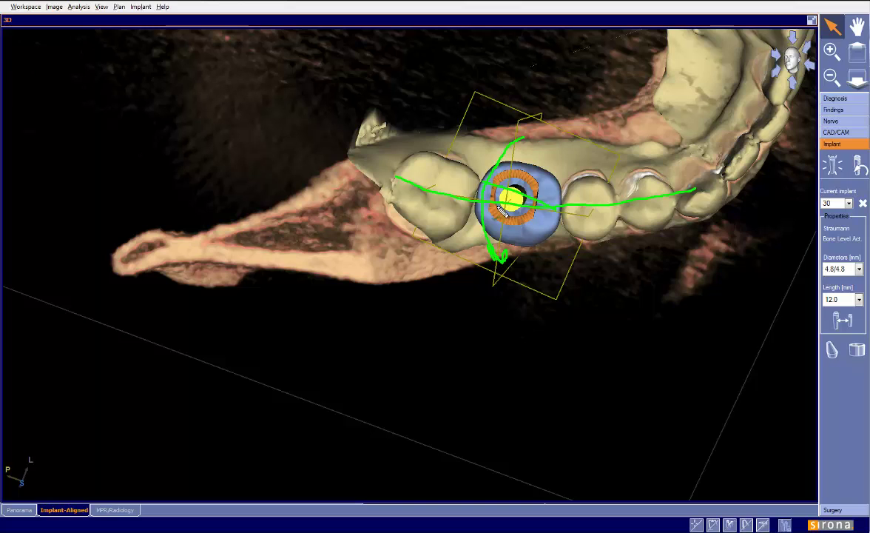
pyautogui.press('Escape')
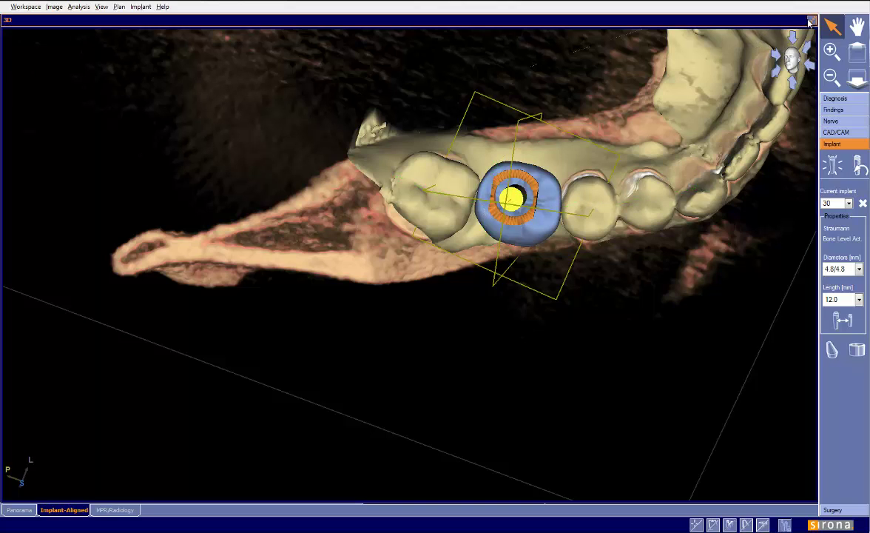
# Restore the multi-view layout and tilt implant 30 slightly in the tangential view, bringing its upper end toward the premolars
pyautogui.doubleClick(745, 20)
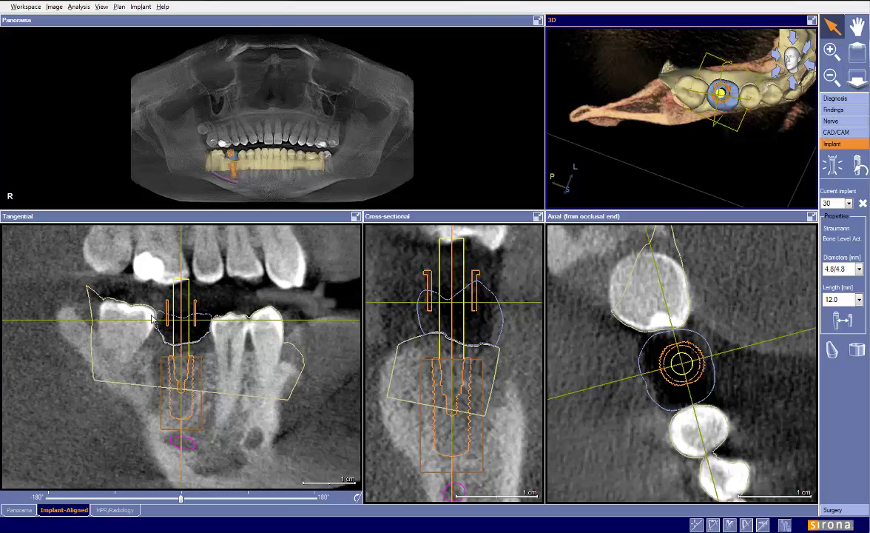
pyautogui.click(151, 319)
pyautogui.scroll(2, 152, 319)
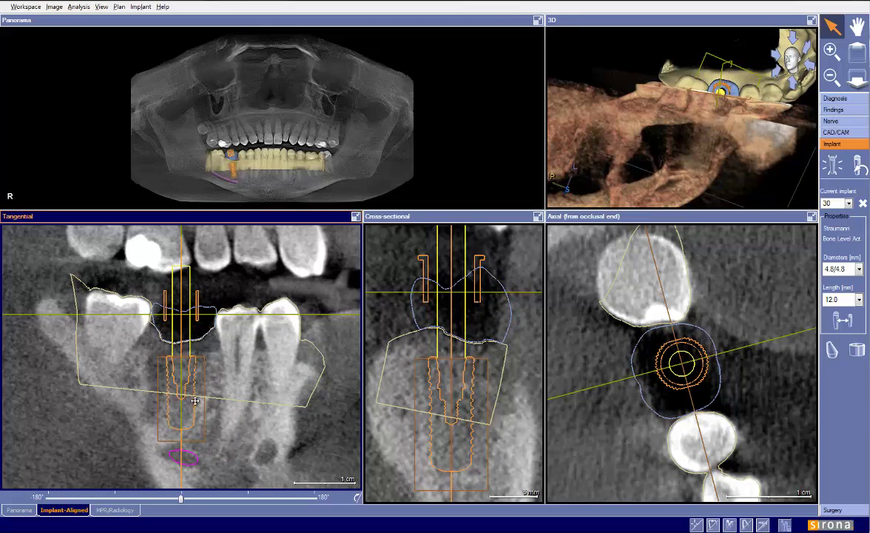
pyautogui.moveTo(187, 382); pyautogui.dragTo(185, 382)
pyautogui.moveTo(179, 288); pyautogui.dragTo(188, 290)
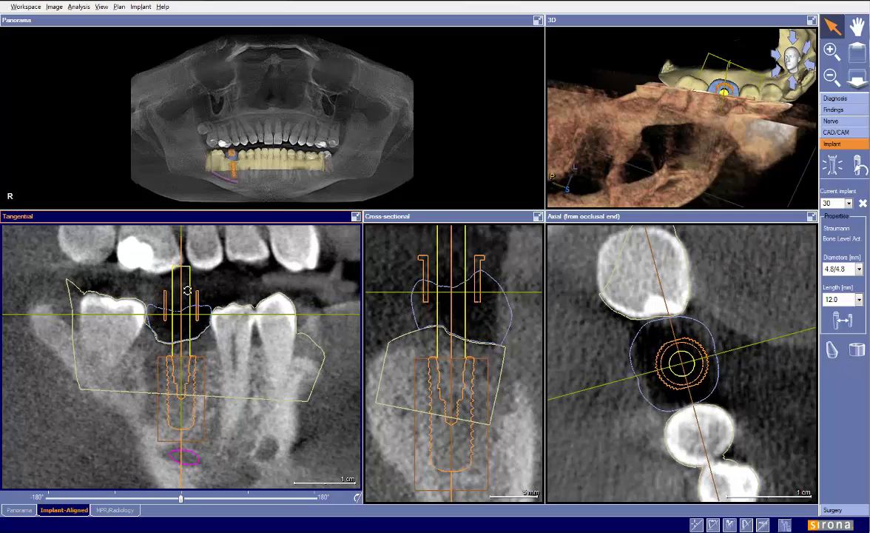